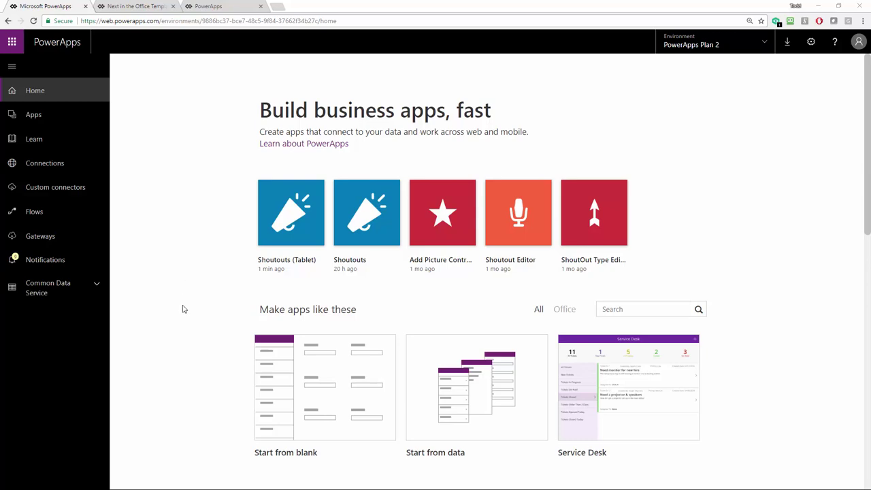
Step: Find the Shoutouts template in the expanded template list and create an app from it
scroll(183, 309, down, 7)
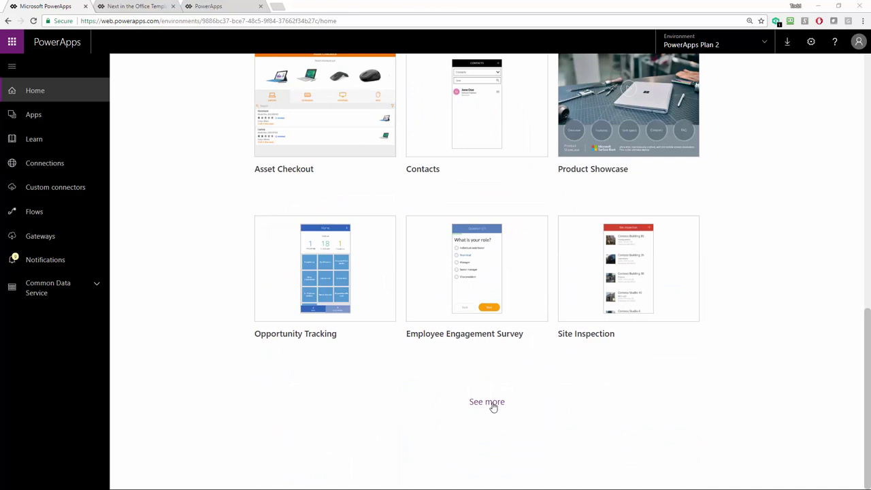
click(494, 406)
scroll(493, 406, down, 5)
mouse_move(506, 271)
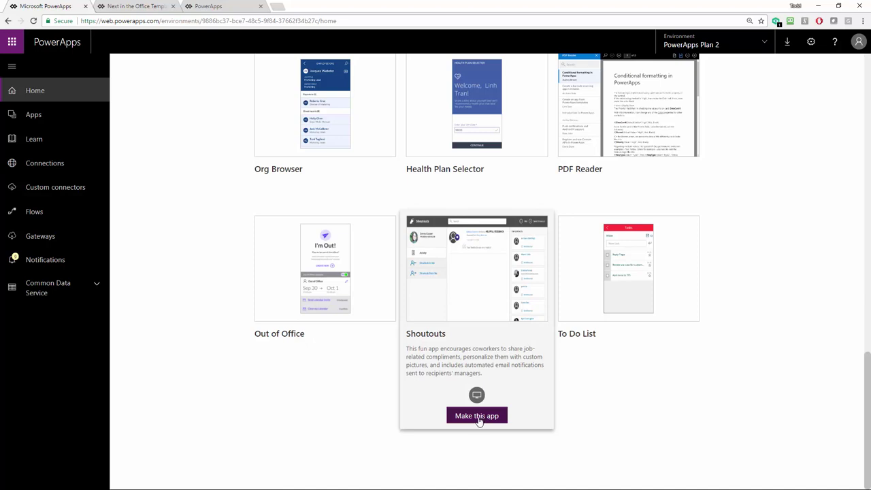
click(218, 10)
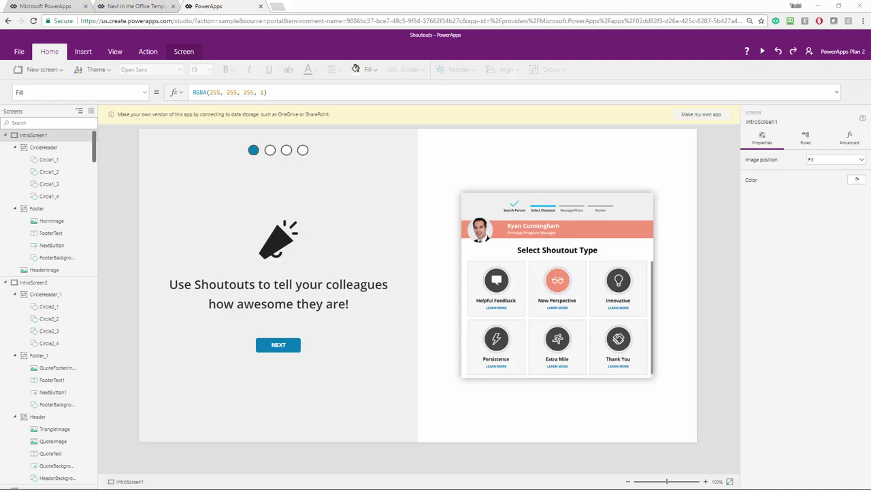
Step: Make an editable copy of Shoutouts with OneDrive for Business as its data storage
click(699, 122)
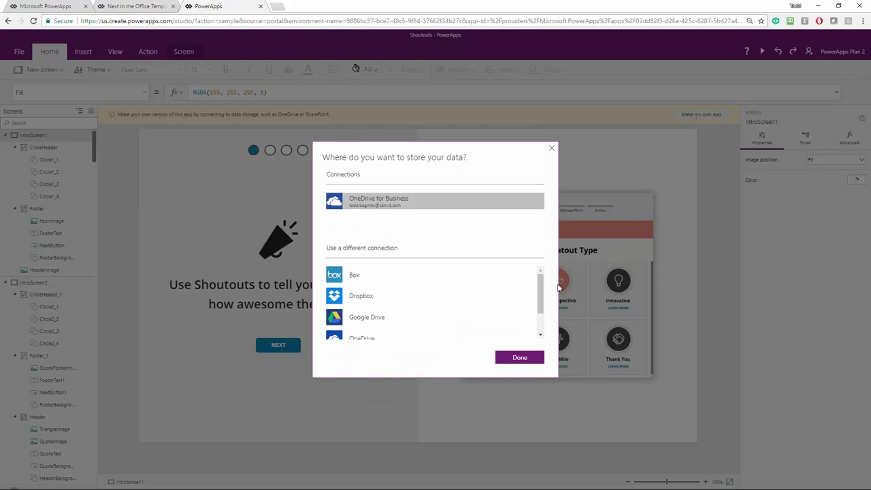
drag(542, 290, 543, 300)
click(520, 359)
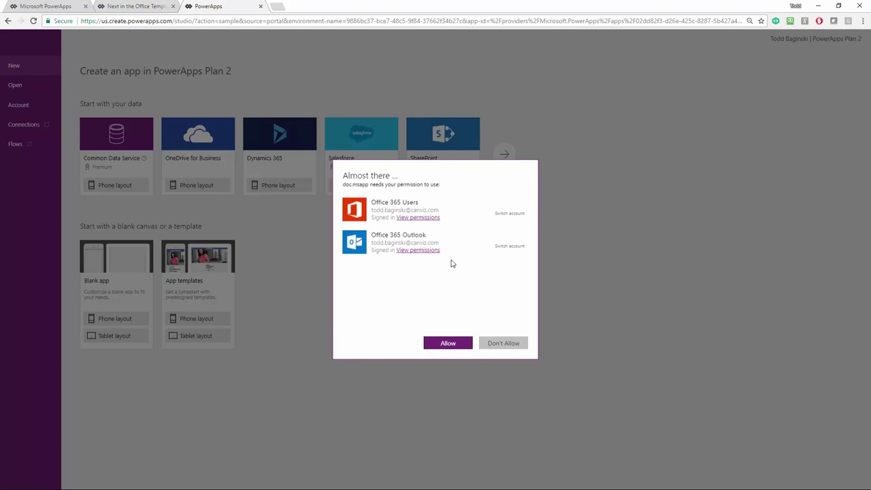
Step: Allow the app access to the Office 365 Users and Outlook connections
click(448, 344)
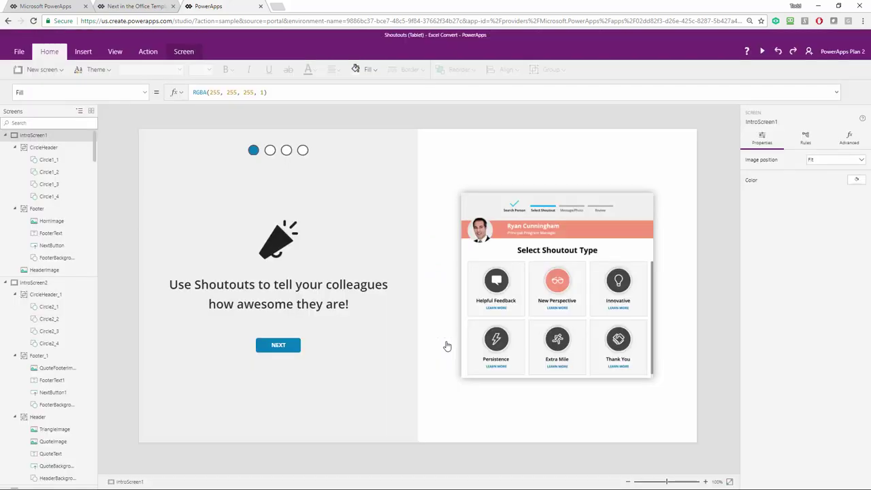
Step: Preview the app and go through the intro's four steps with NEXT and START
click(763, 53)
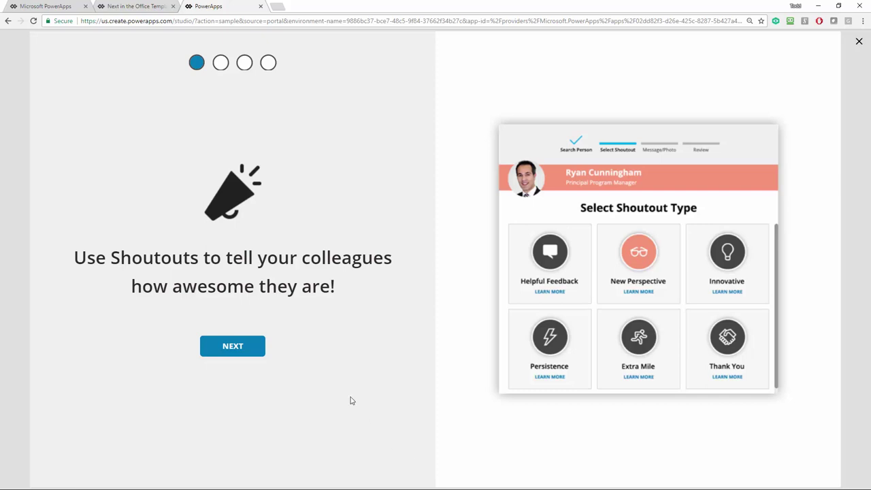
click(256, 345)
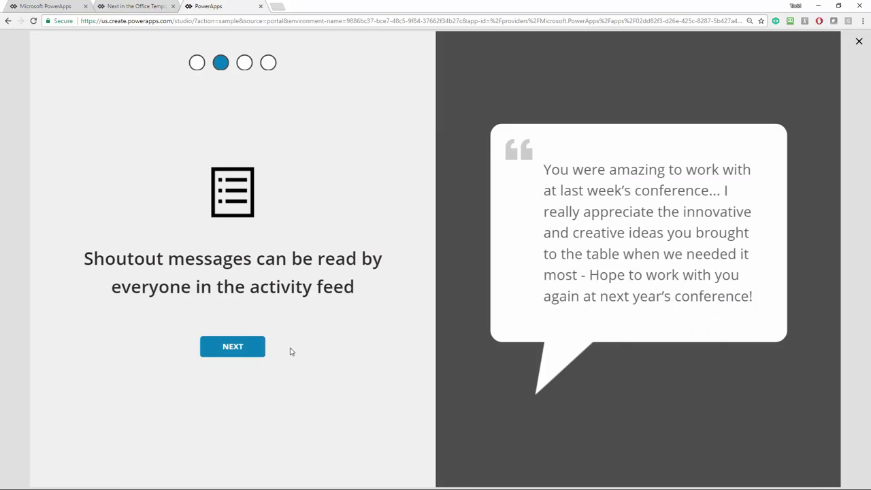
click(259, 347)
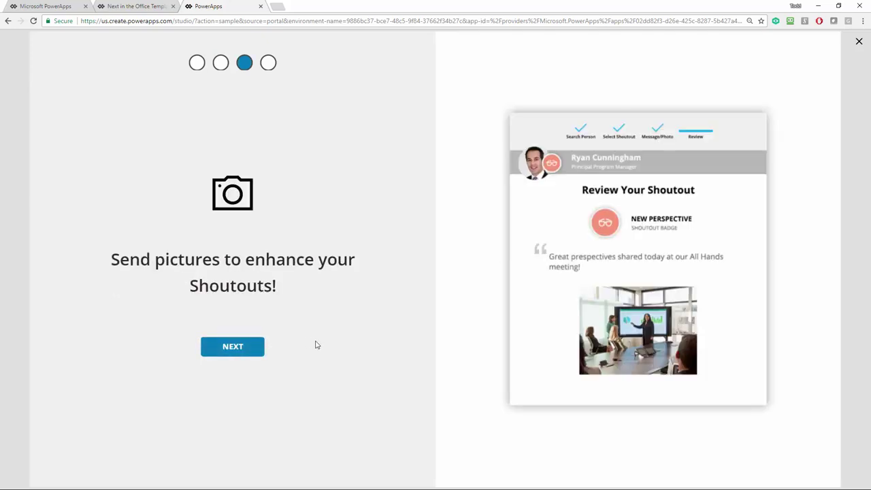
click(262, 349)
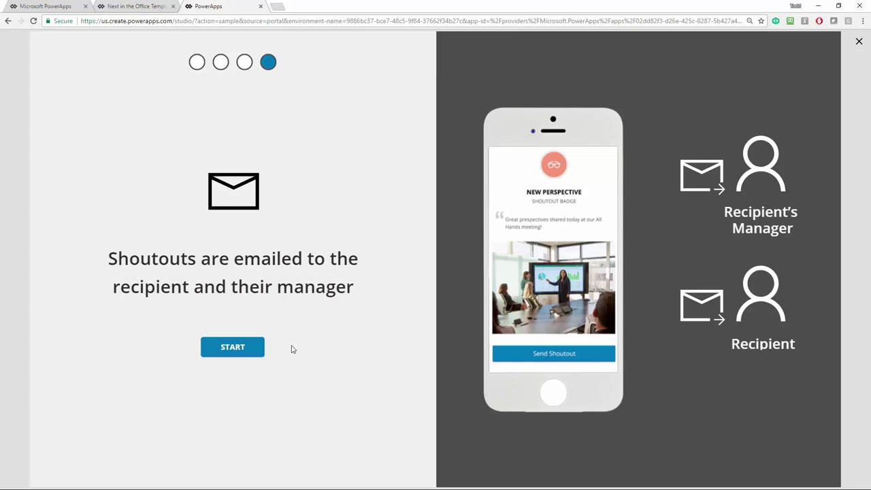
click(256, 352)
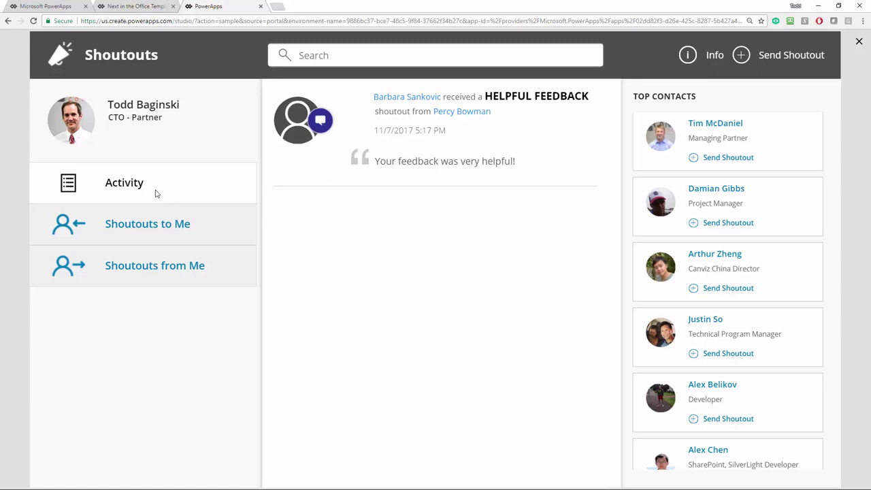
Step: Browse Shoutouts to Me and from Me, then search a colleague and start a shoutout to them
click(158, 227)
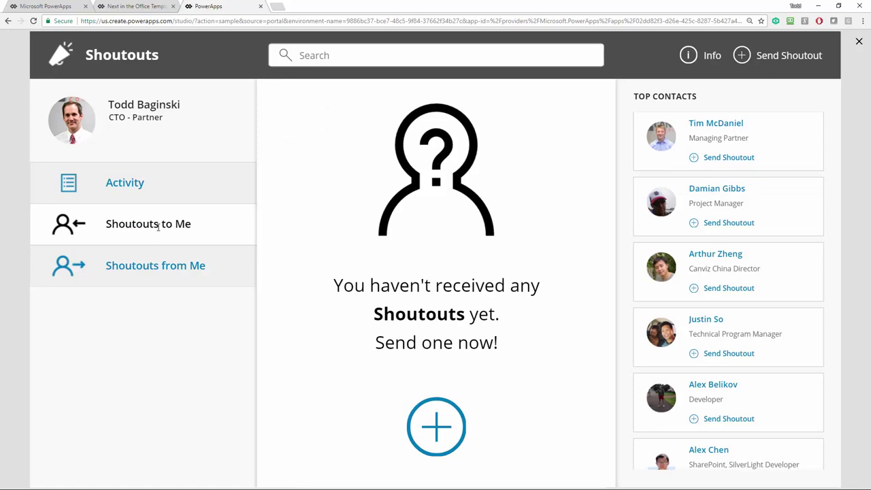
click(156, 272)
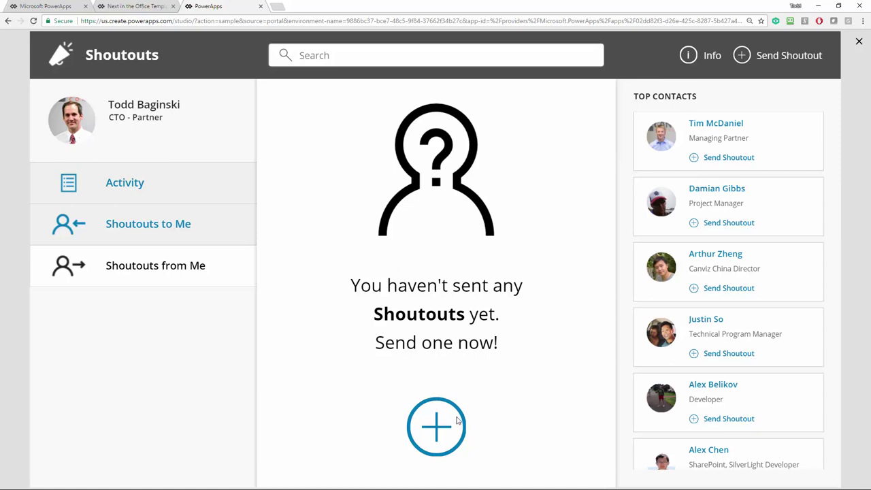
click(365, 56)
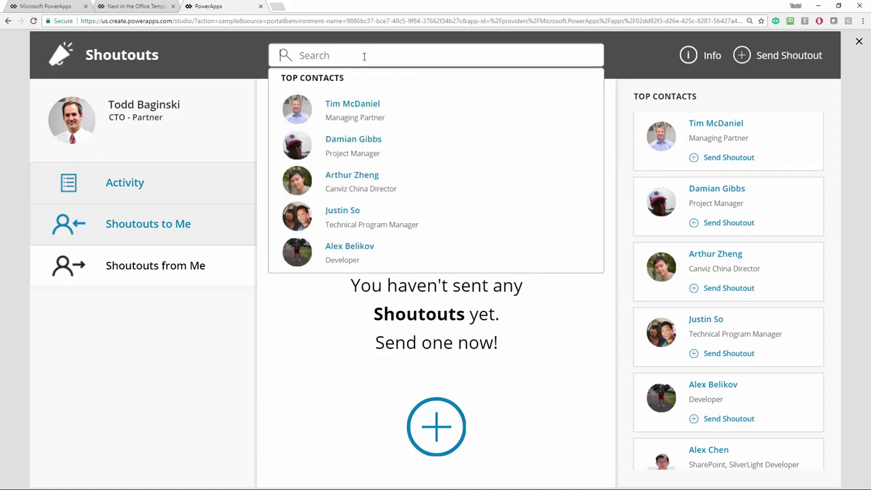
text(todd)
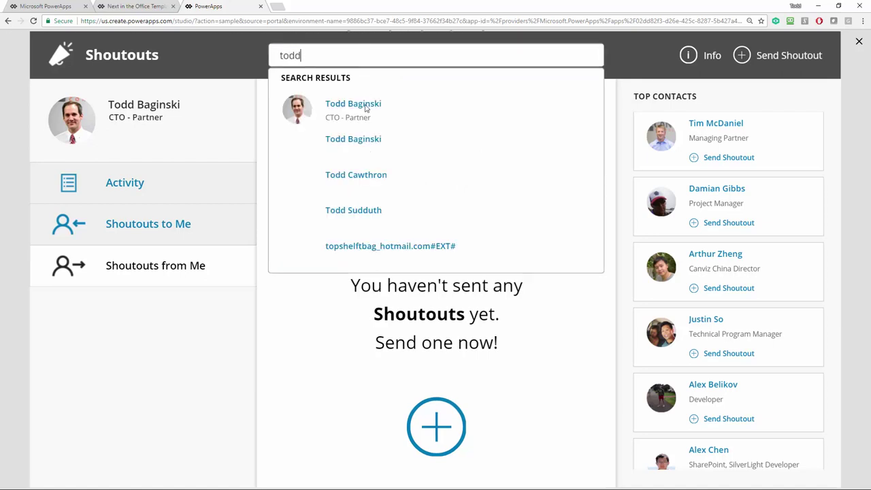
click(366, 107)
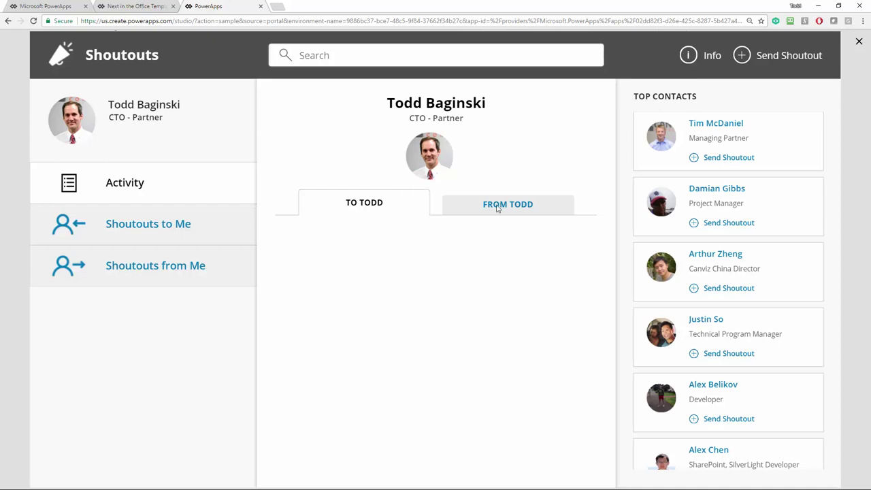
click(743, 53)
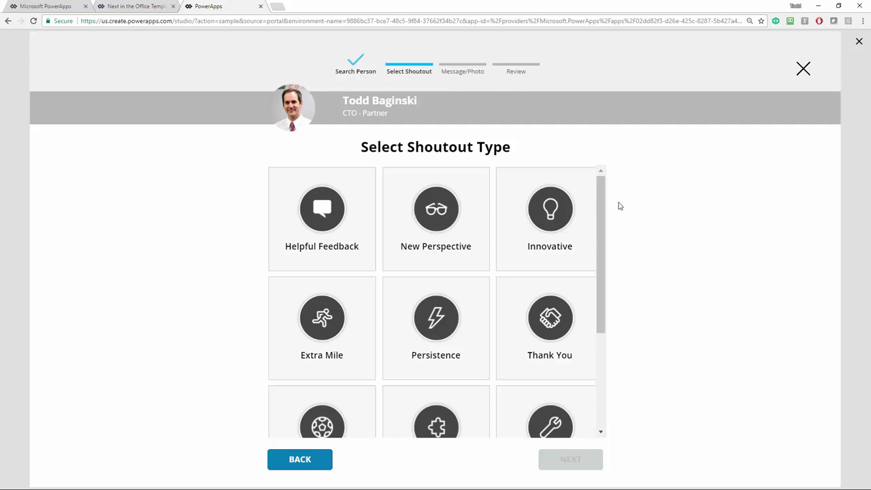
Step: Try Customer Advocate, Problem Solver and Team Player, then choose Helpful Feedback and continue
drag(599, 213, 593, 334)
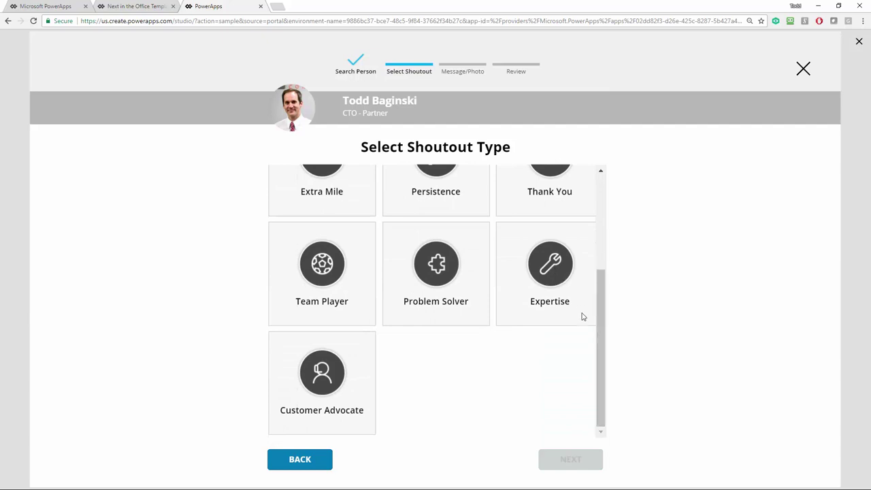
click(314, 392)
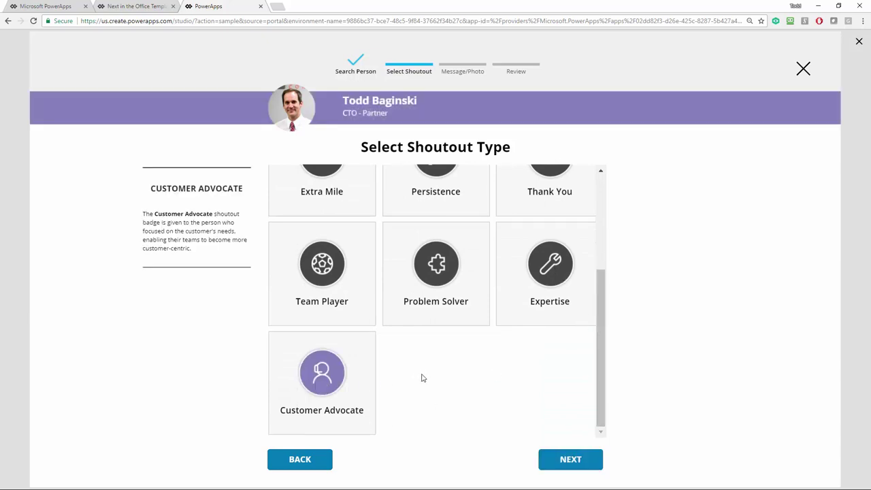
click(420, 268)
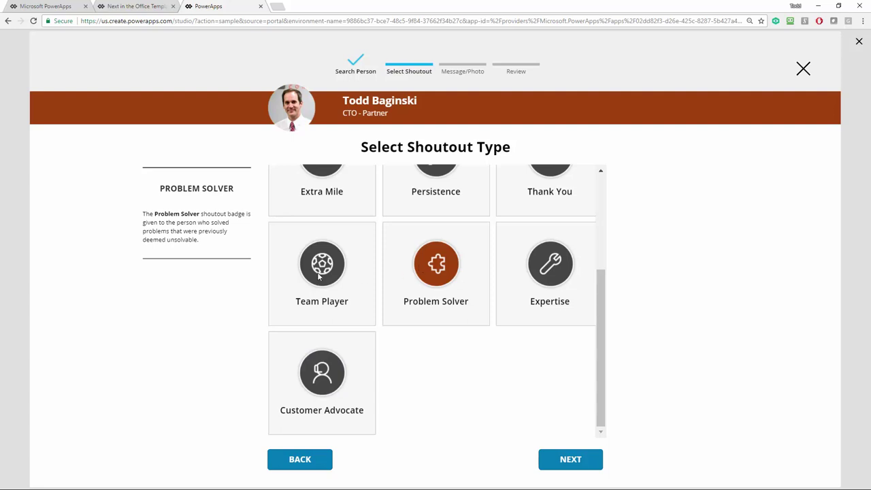
click(319, 275)
drag(599, 319, 599, 230)
click(319, 223)
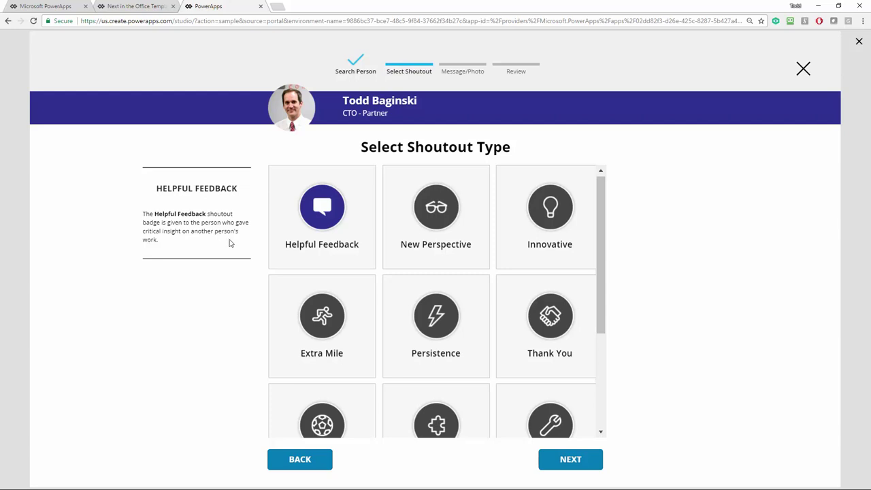
click(584, 460)
Step: Write 'Thanks for the helpful feedback!' and attach the obes2.png dog photo
click(434, 233)
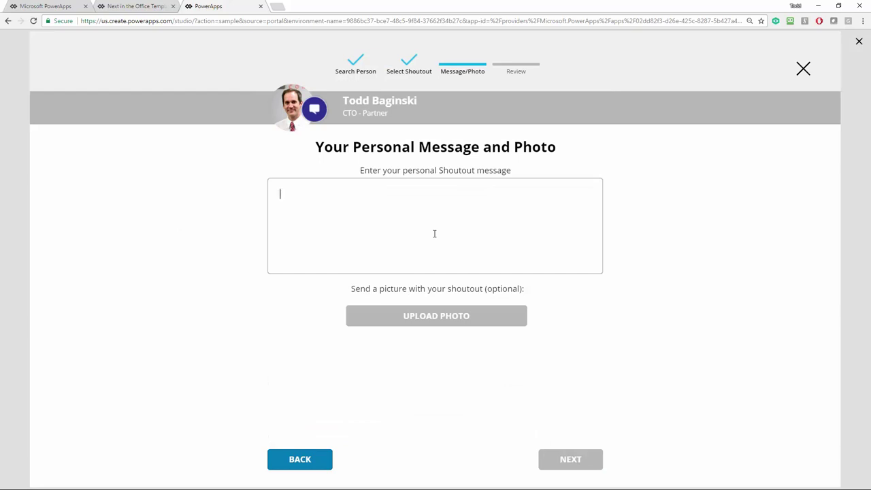
text(Thanks)
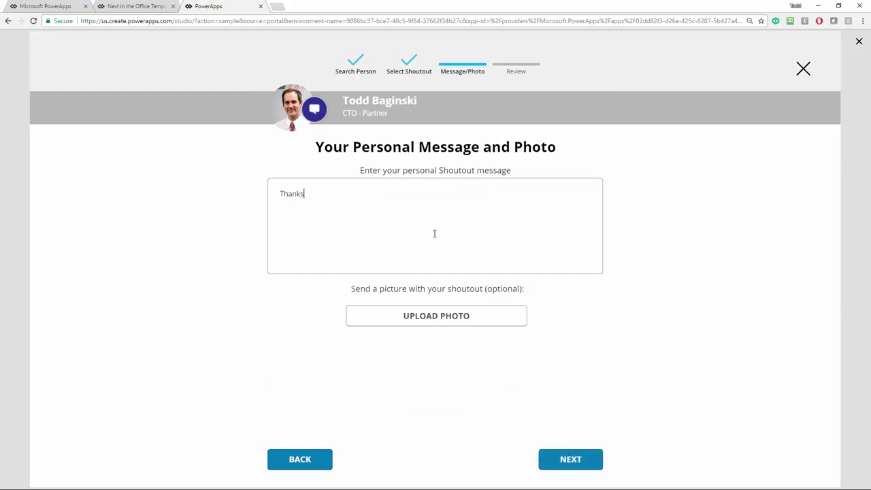
text( for the helpful feedback!)
click(480, 324)
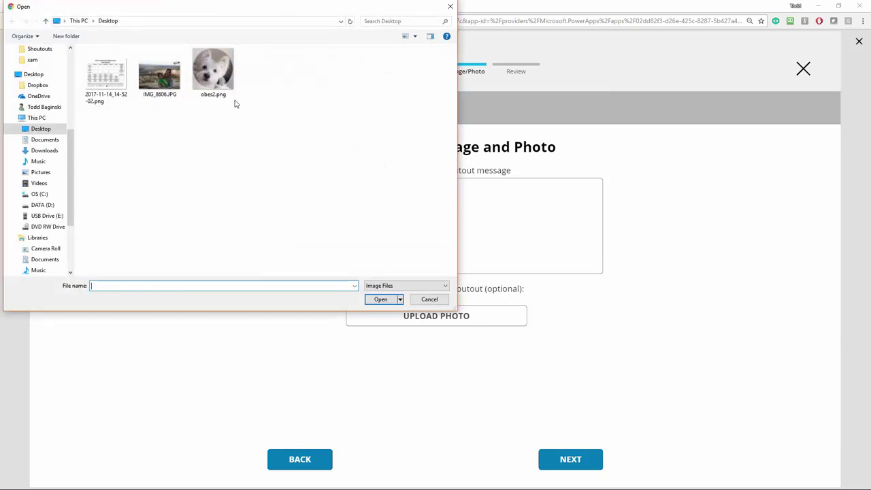
click(220, 80)
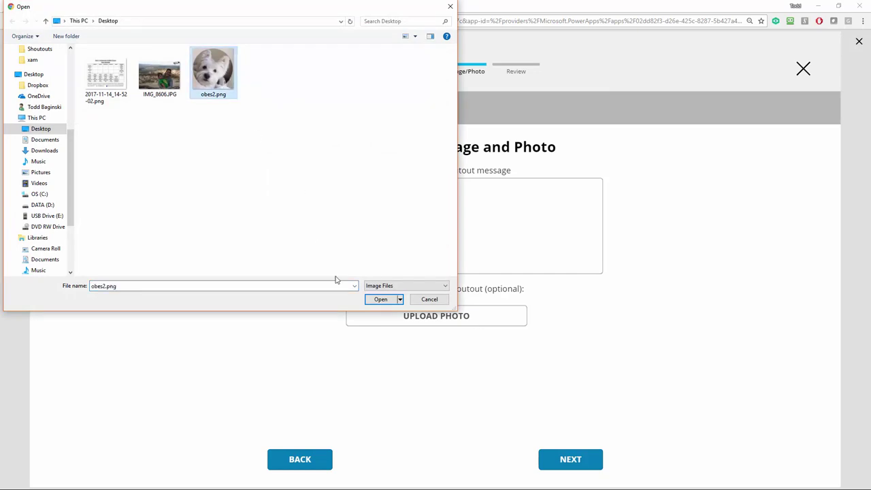
click(381, 300)
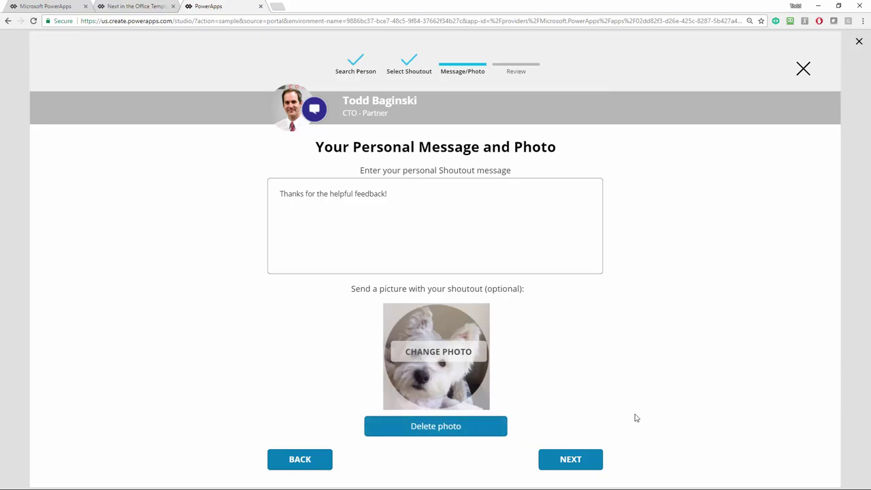
Step: Review the Helpful Feedback shoutout with its photo and send it
click(588, 464)
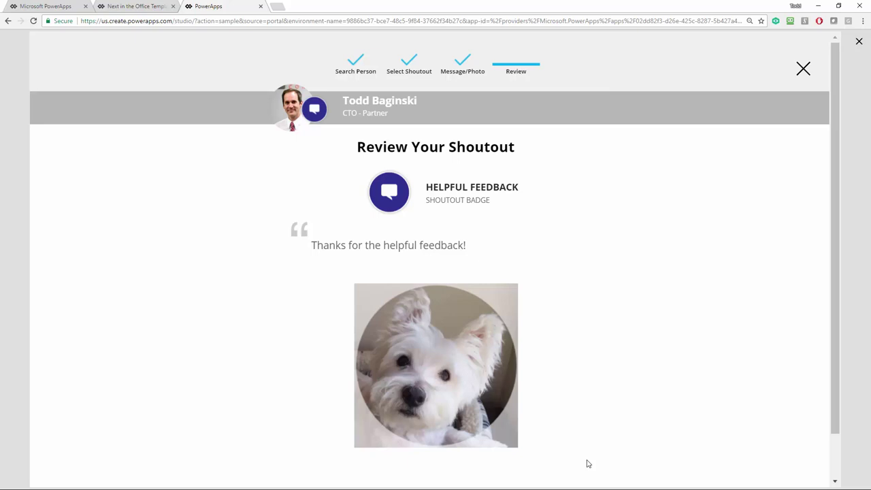
scroll(588, 463, down, 1)
scroll(585, 463, up, 1)
scroll(586, 463, down, 1)
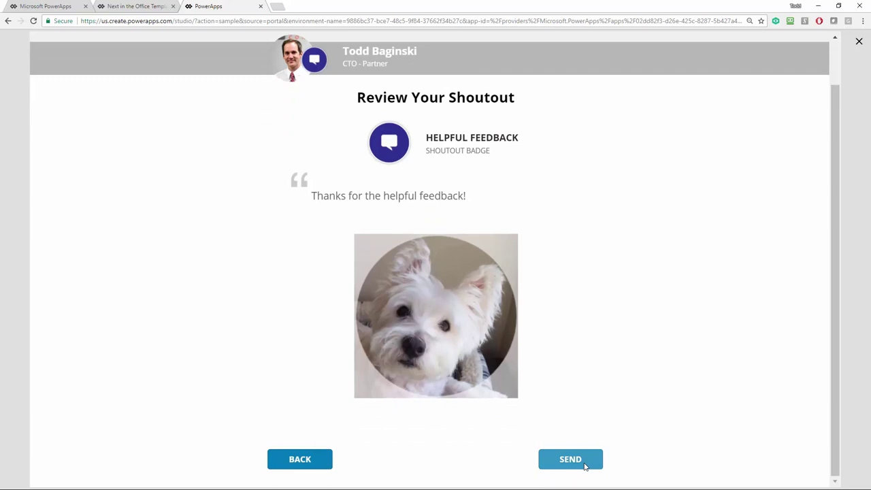
click(584, 464)
click(582, 460)
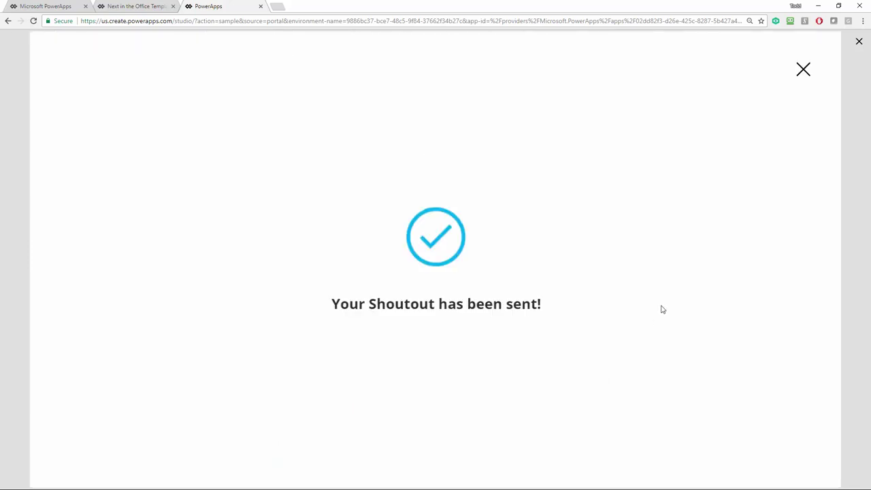
Step: Close the sent confirmation and view the shoutout's attached photo enlarged
click(804, 69)
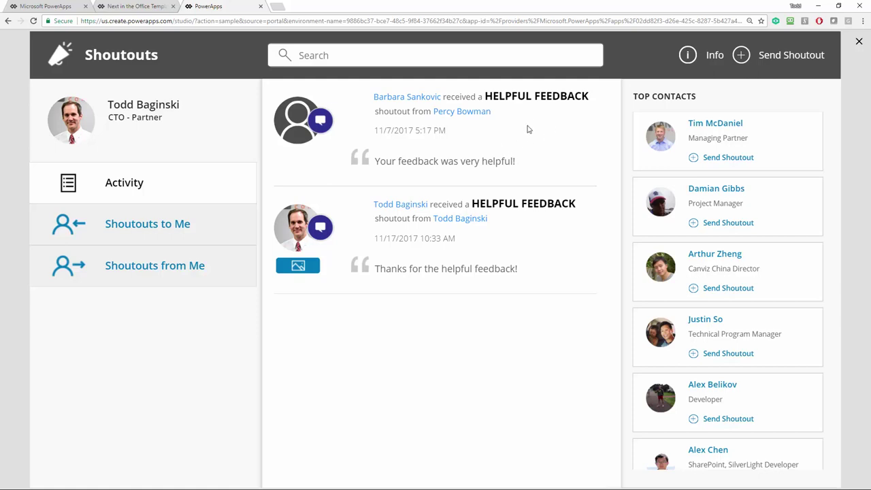
click(305, 270)
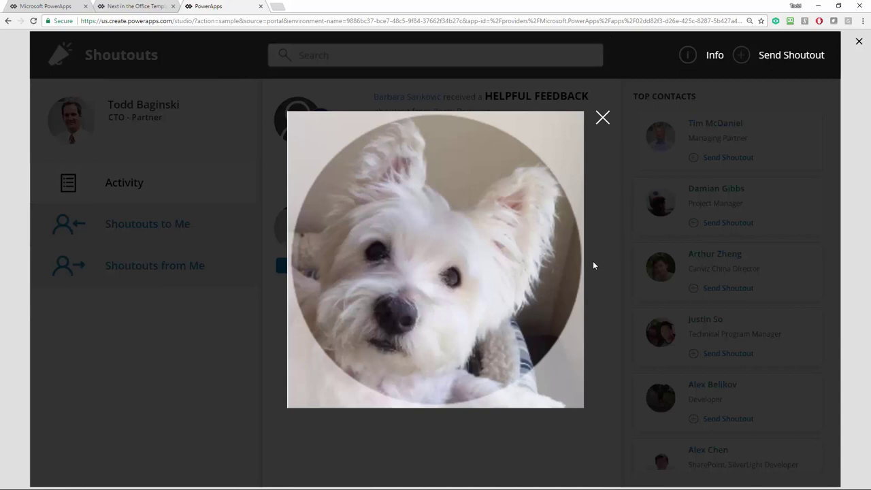
click(601, 120)
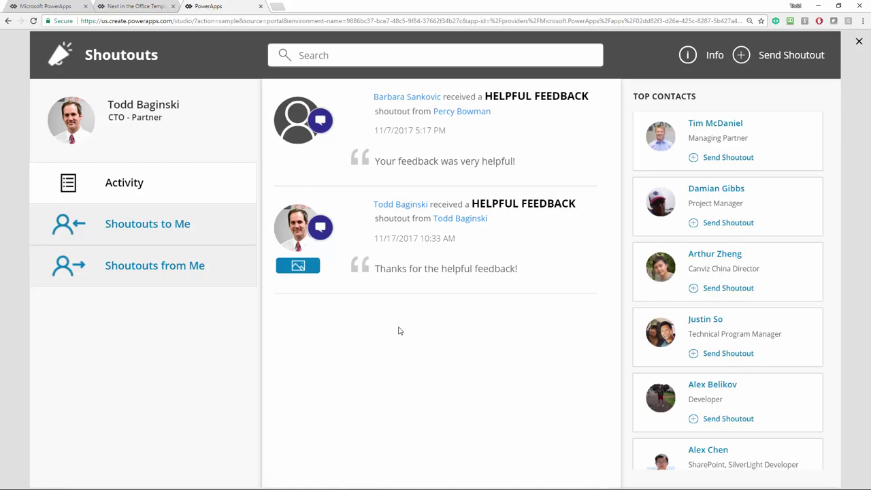
Step: Check Shoutouts to Me and from Me, then cancel deleting the sent shoutout
click(176, 226)
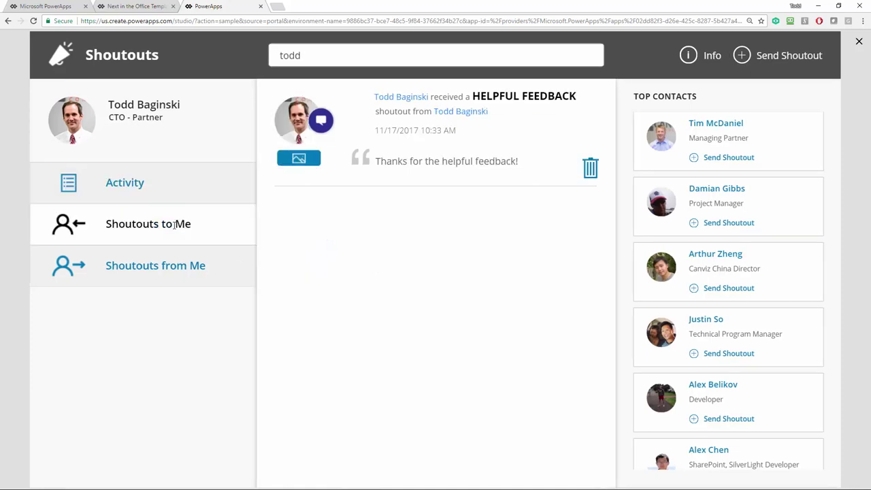
click(175, 262)
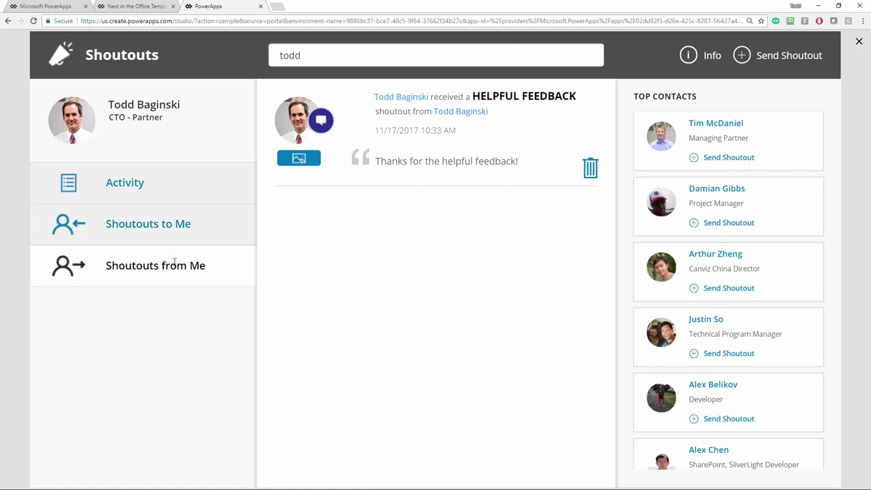
click(591, 168)
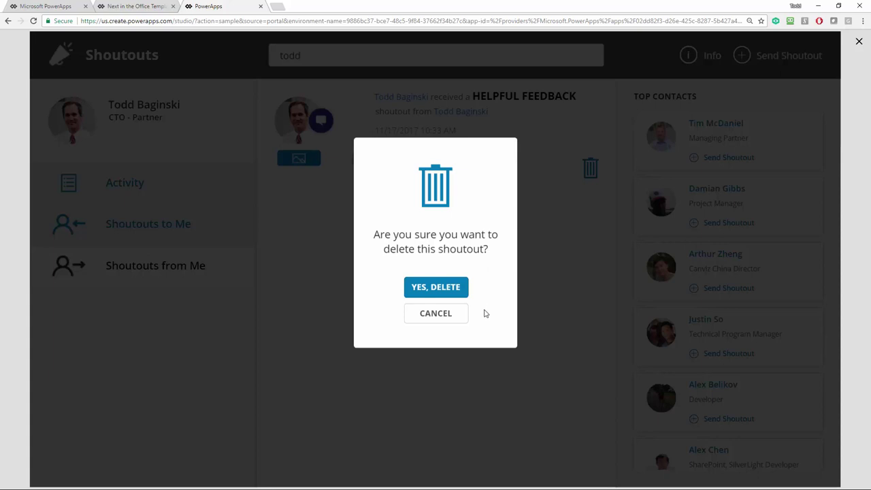
click(463, 319)
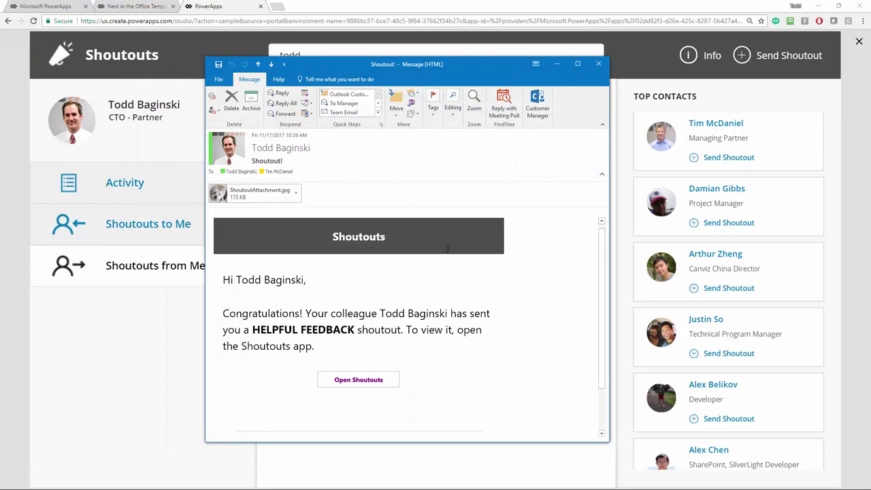
Step: Check the Shoutout! notification email and its photo attachment in Outlook
mouse_move(286, 174)
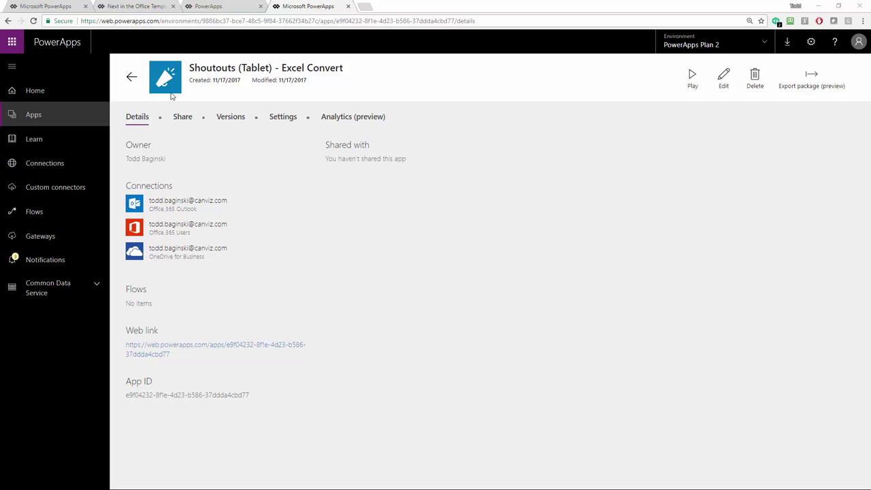
Step: Copy the app's full Web link URL and return to the Shoutouts app editor
drag(175, 355, 129, 346)
key(ctrl+c)
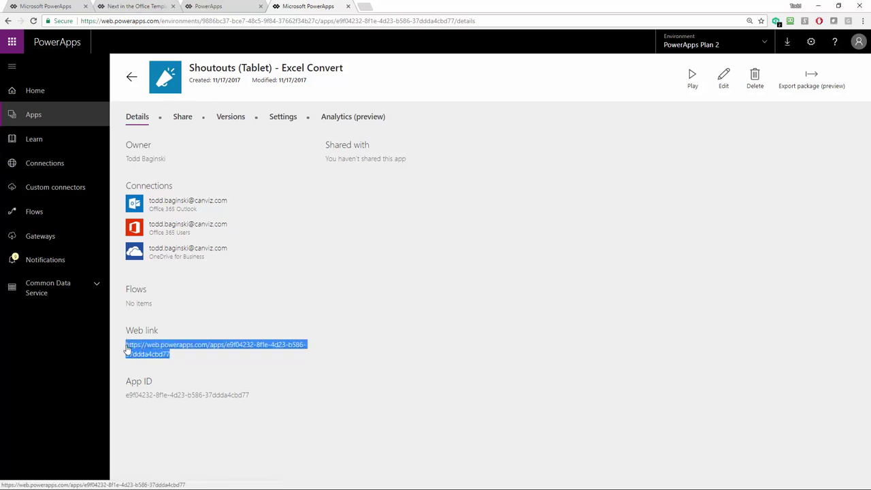
click(208, 6)
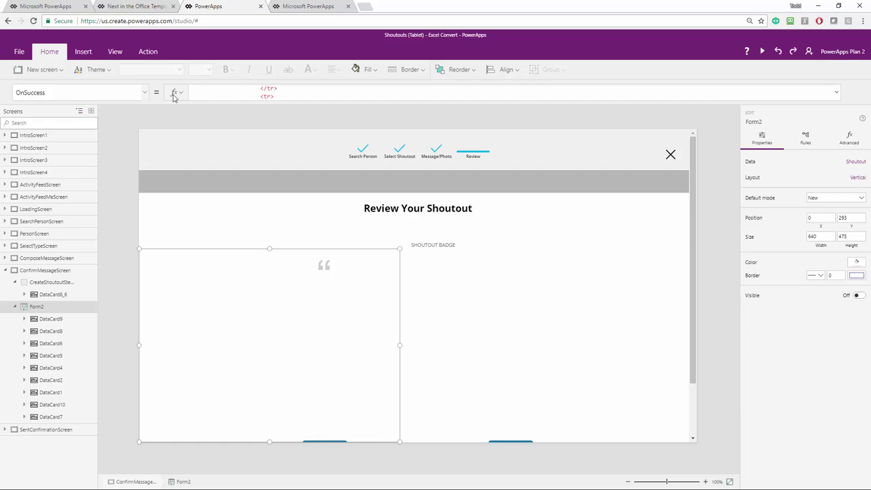
Step: Replace the Open Shoutouts href URL in the OnSuccess email HTML with the copied web link
click(837, 94)
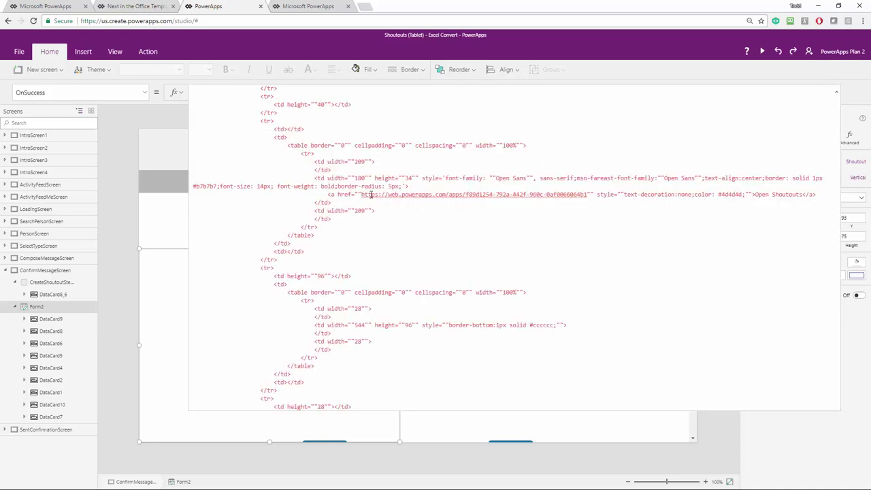
drag(361, 194, 589, 195)
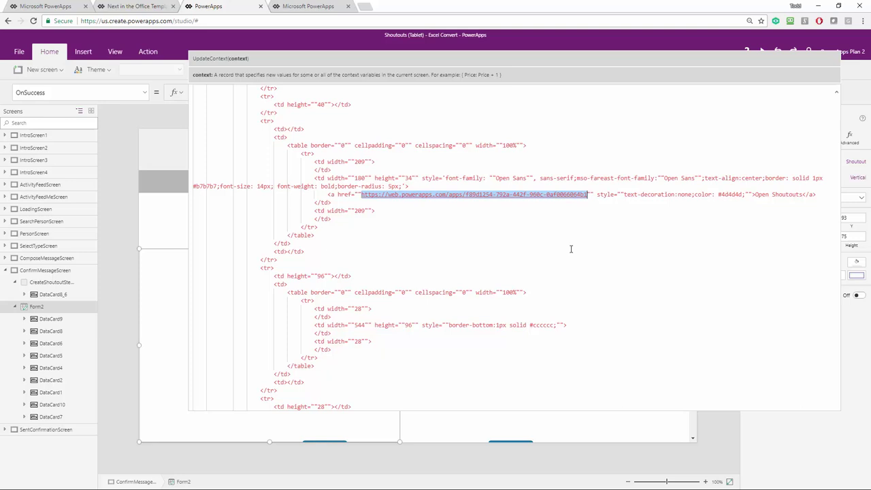
key(ctrl+v)
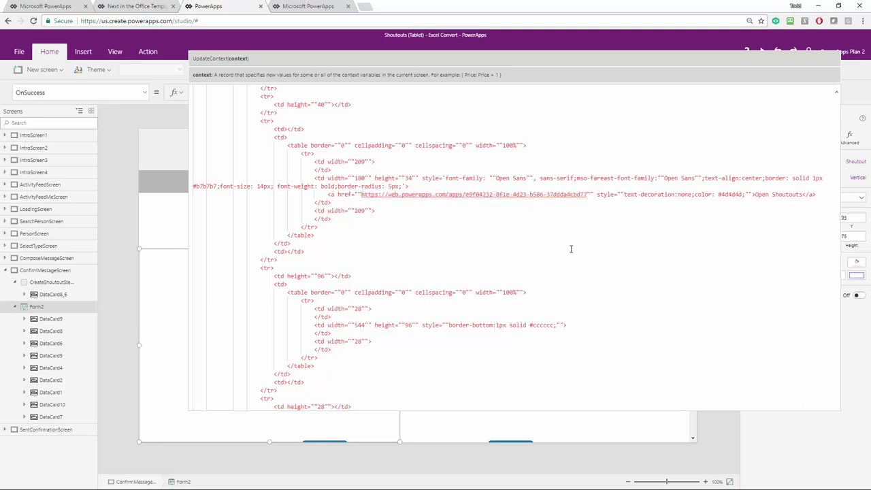
Step: Save the app, confirm under File that all changes are saved, and view the Shoutouts blog post
key(ctrl+s)
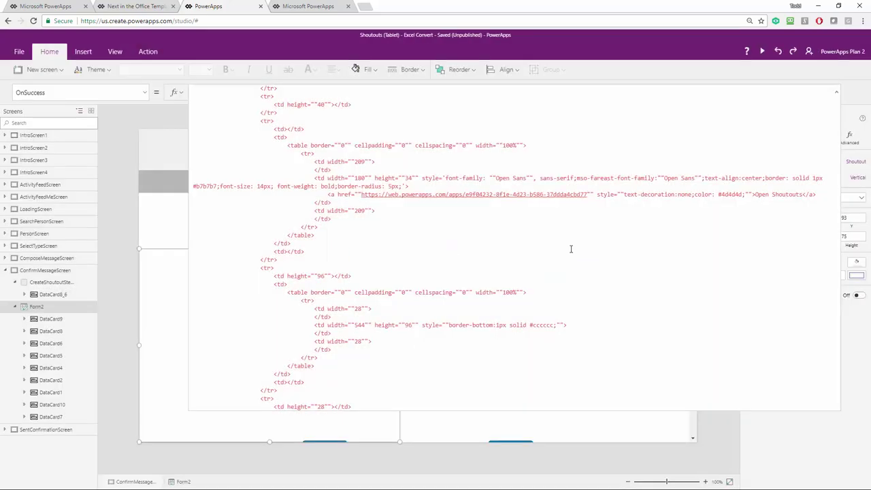
click(19, 54)
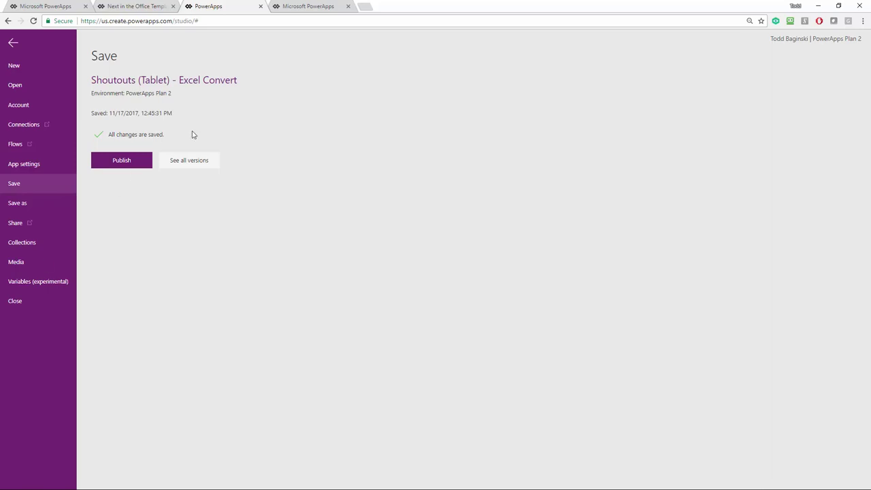
click(128, 8)
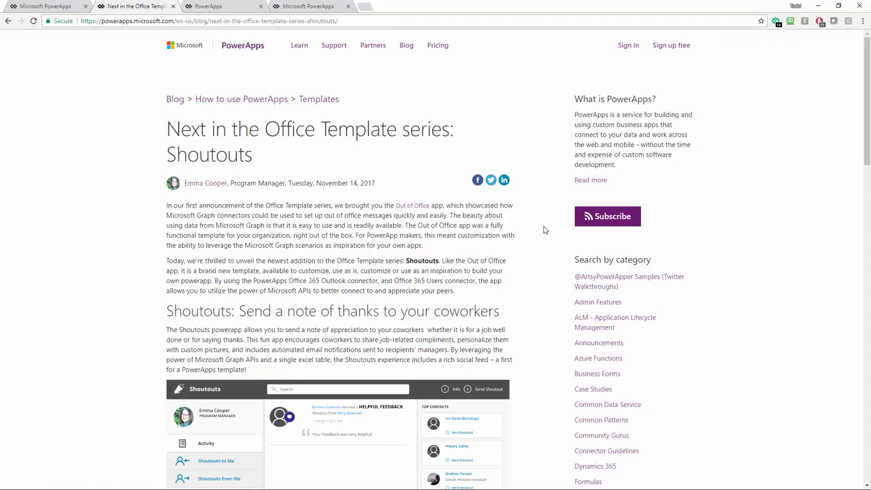
scroll(544, 230, down, 4)
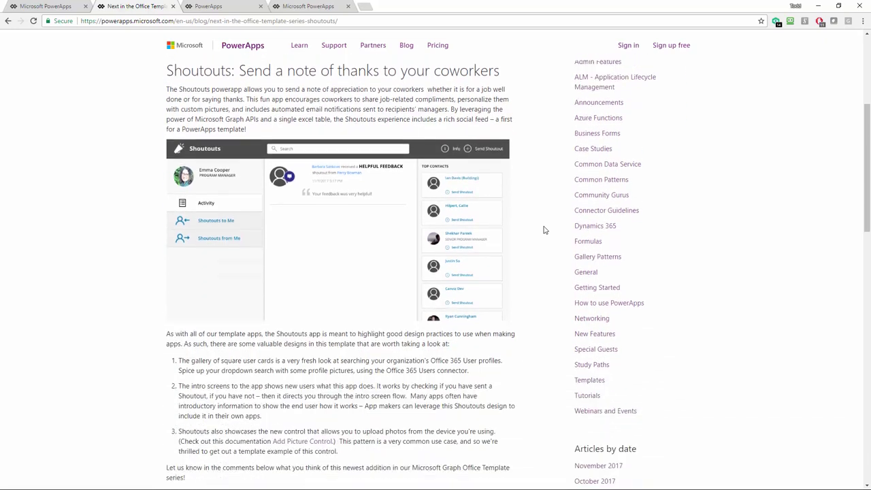
scroll(545, 230, down, 1)
scroll(544, 230, up, 5)
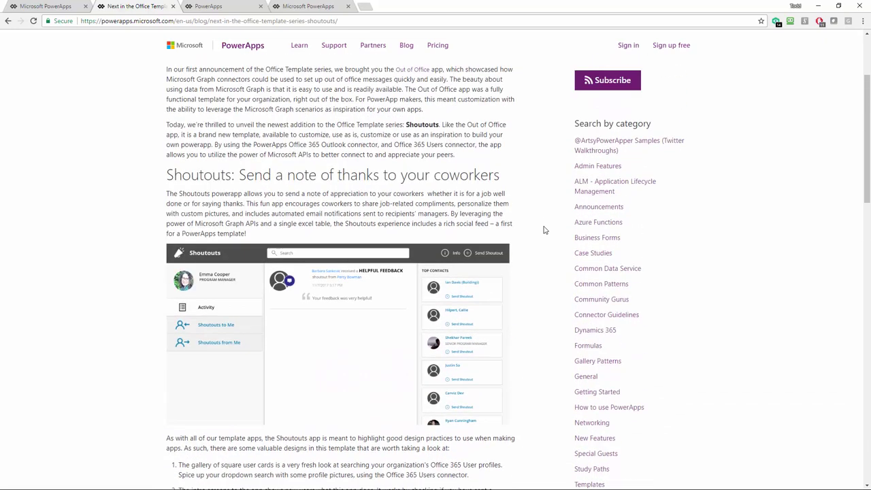